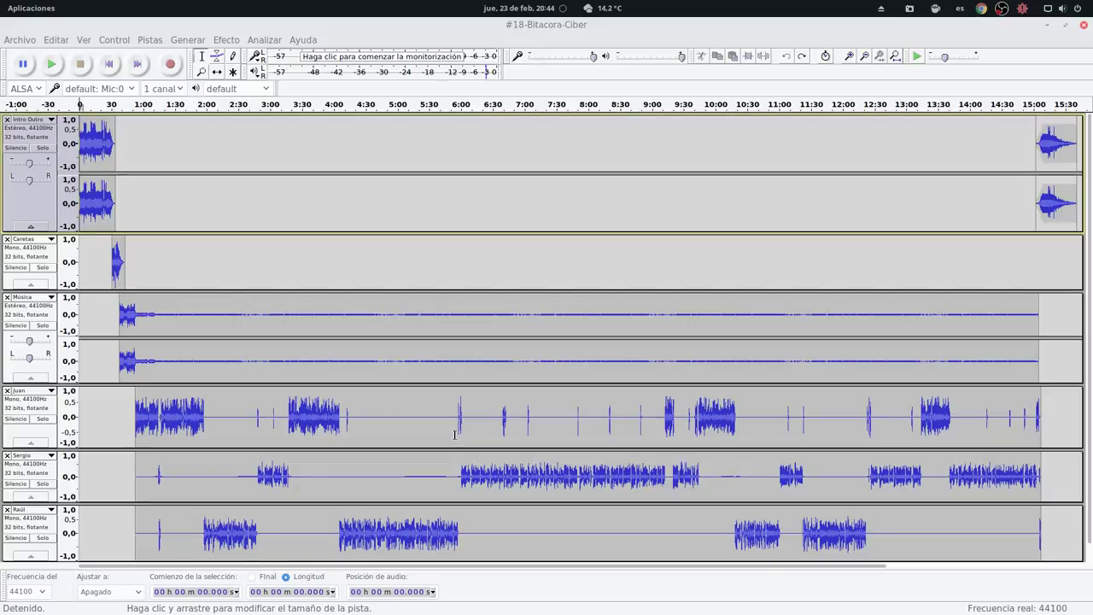
{"action": "left_click", "coordinate": [33, 409]}
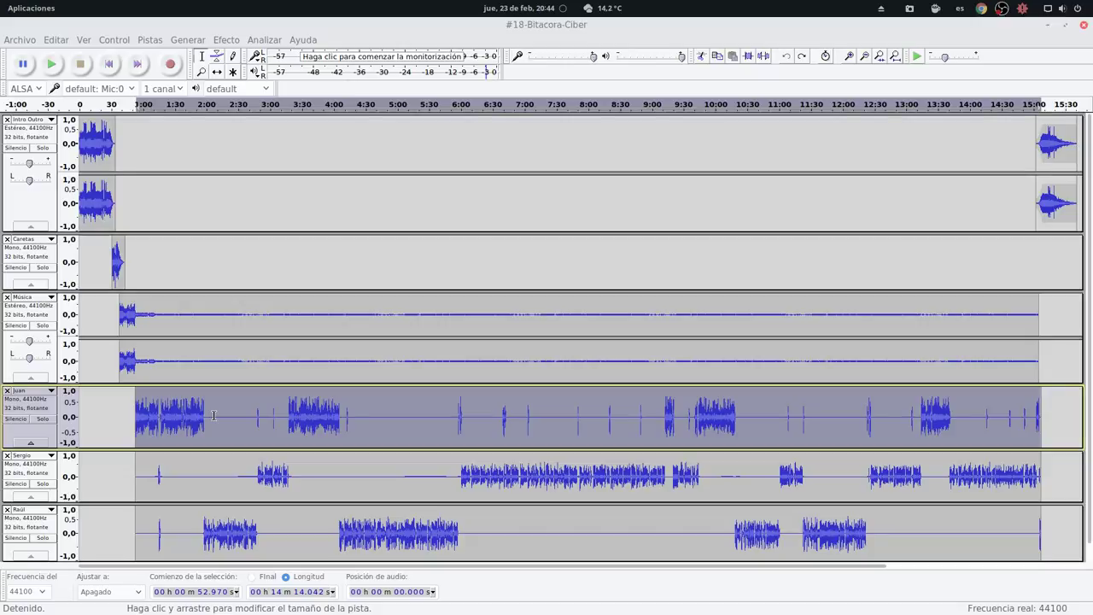
{"action": "left_click", "coordinate": [19, 39]}
{"action": "mouse_move", "coordinate": [20, 39]}
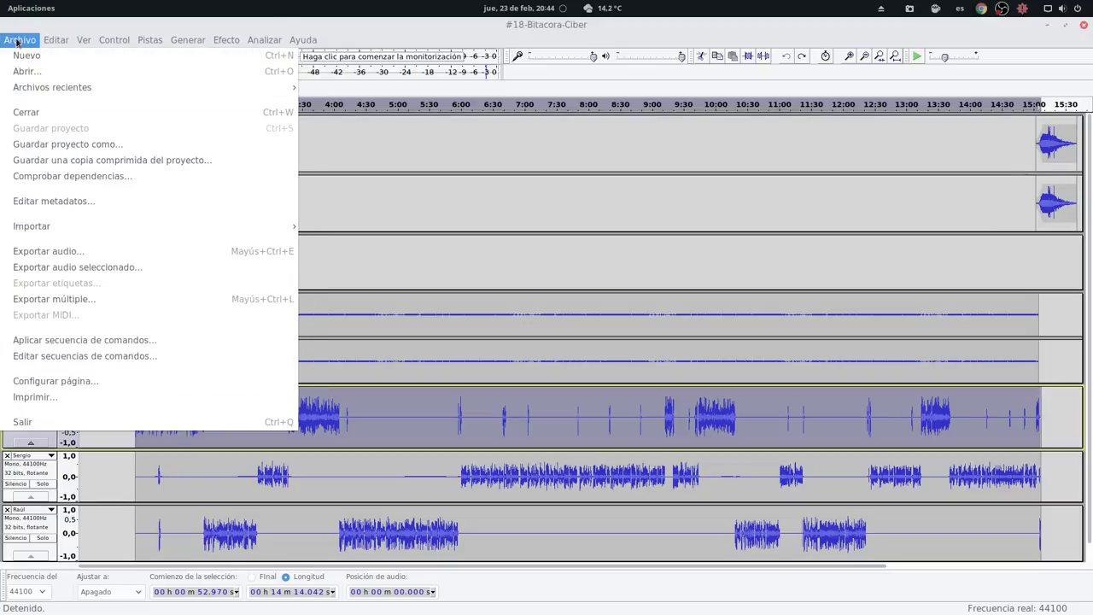
{"action": "left_click", "coordinate": [56, 251]}
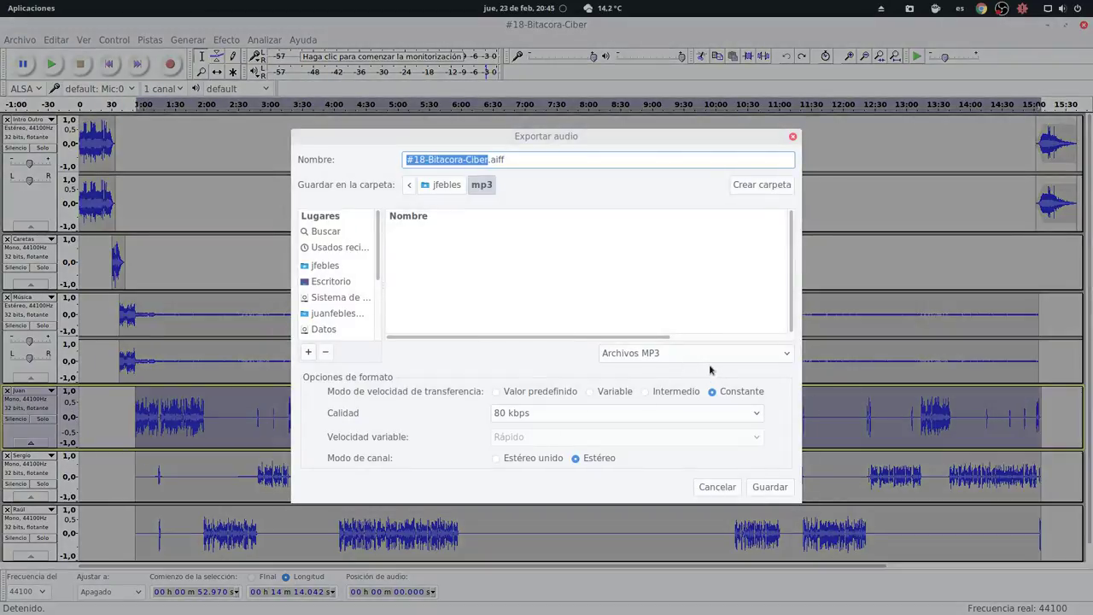
{"action": "left_click", "coordinate": [707, 358]}
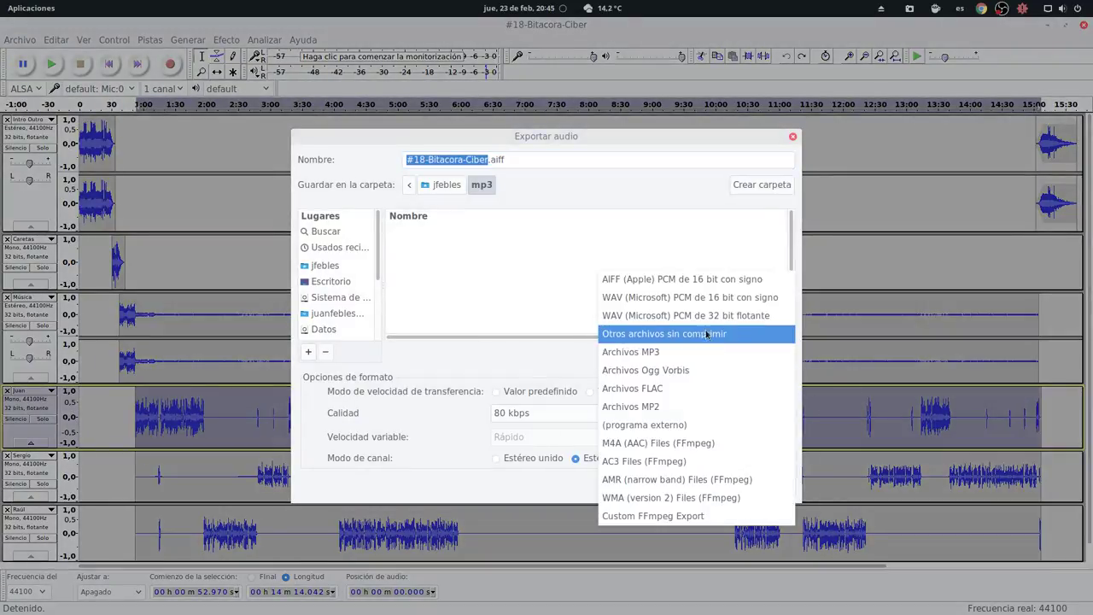
{"action": "left_click", "coordinate": [705, 321]}
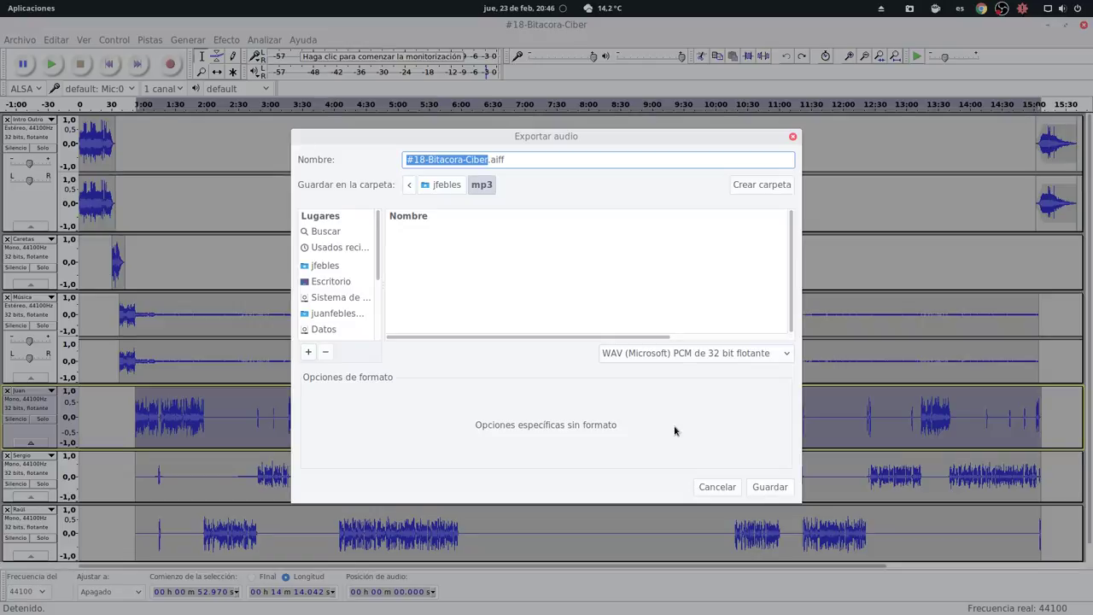
{"action": "left_click", "coordinate": [715, 487]}
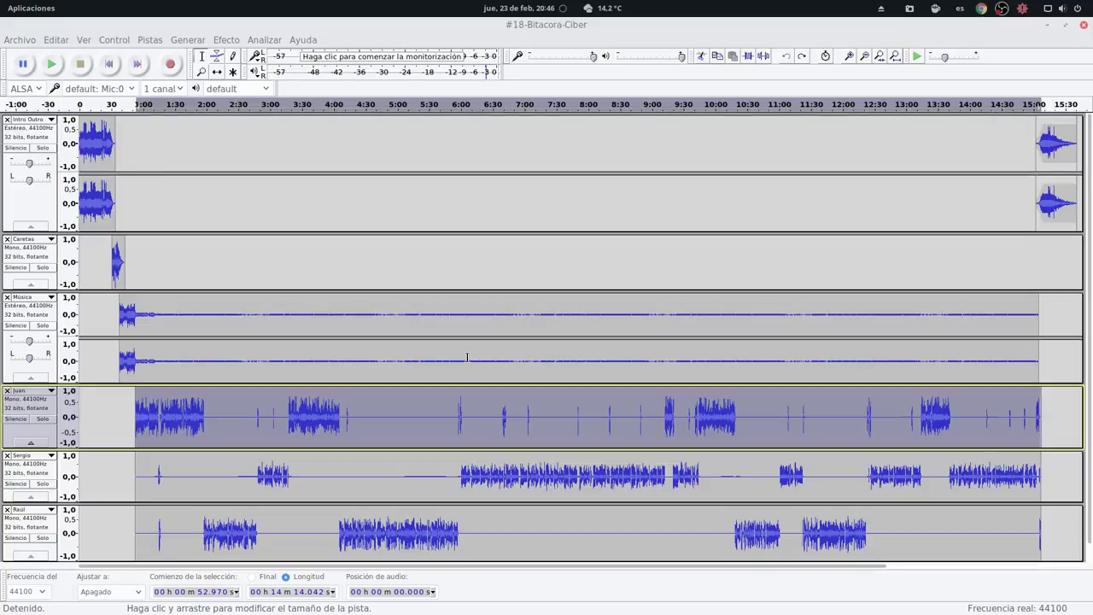
- Set up an MP3 export of the project at 80 kbps with joint stereo (Estéreo unido) channel mode
{"action": "left_click", "coordinate": [17, 39]}
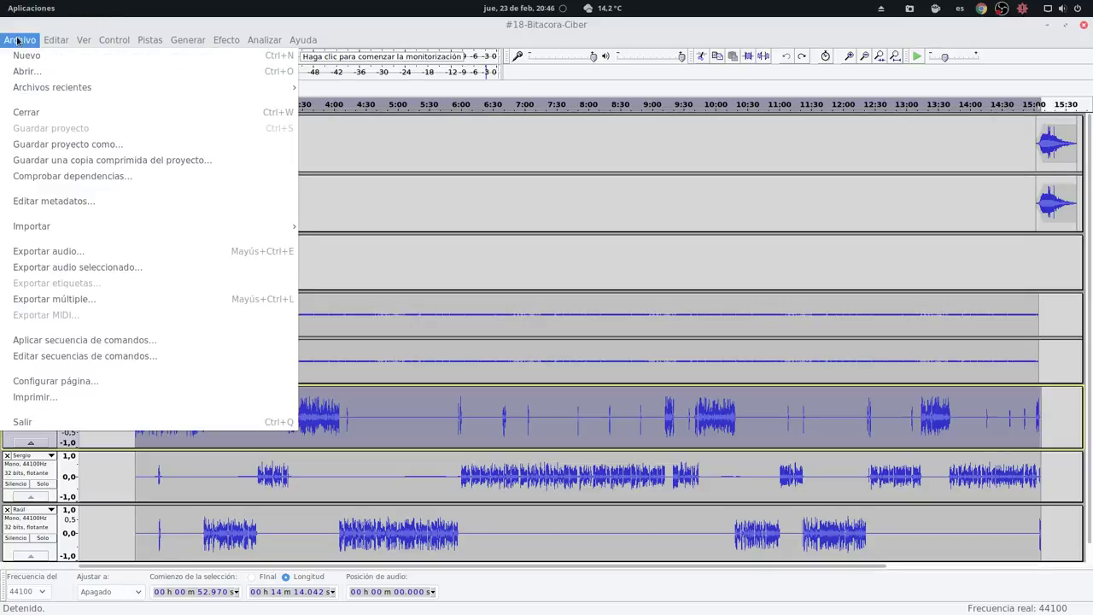
{"action": "left_click", "coordinate": [87, 249]}
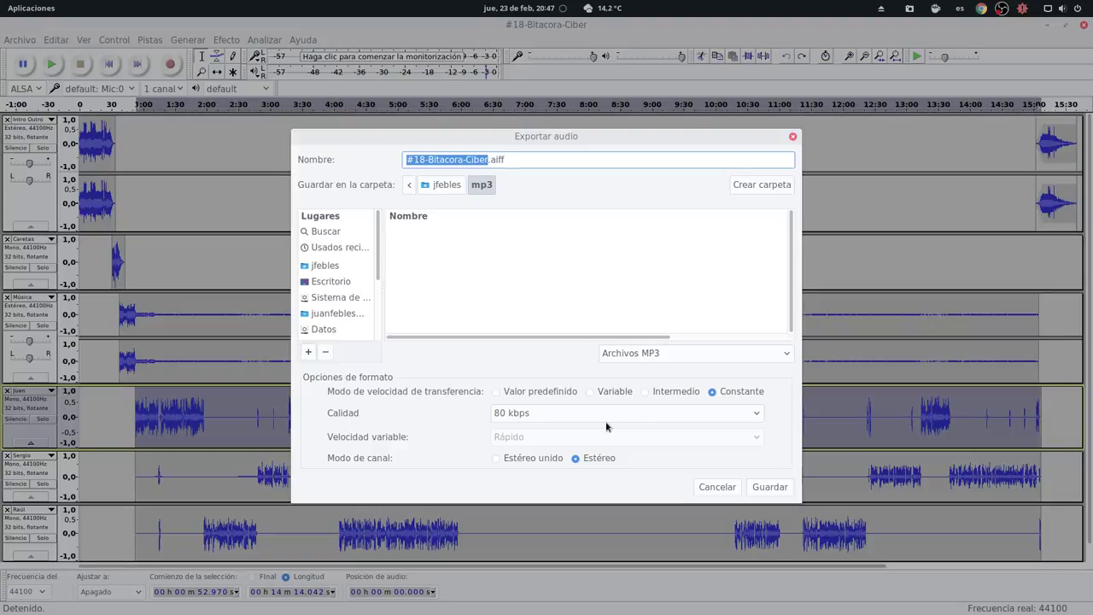
{"action": "left_click", "coordinate": [641, 414]}
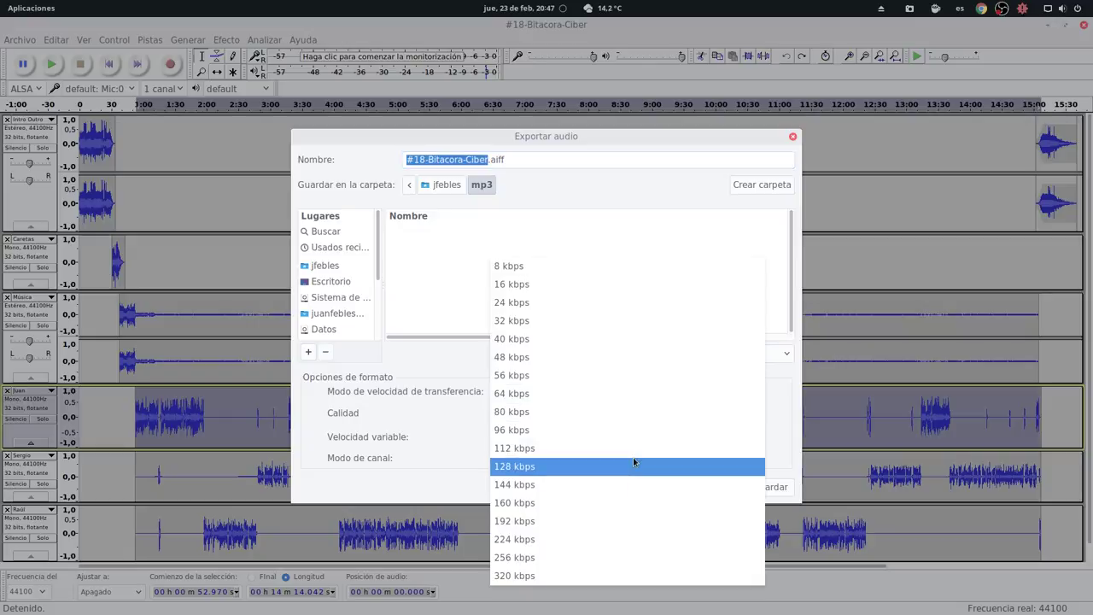
{"action": "left_click", "coordinate": [634, 464]}
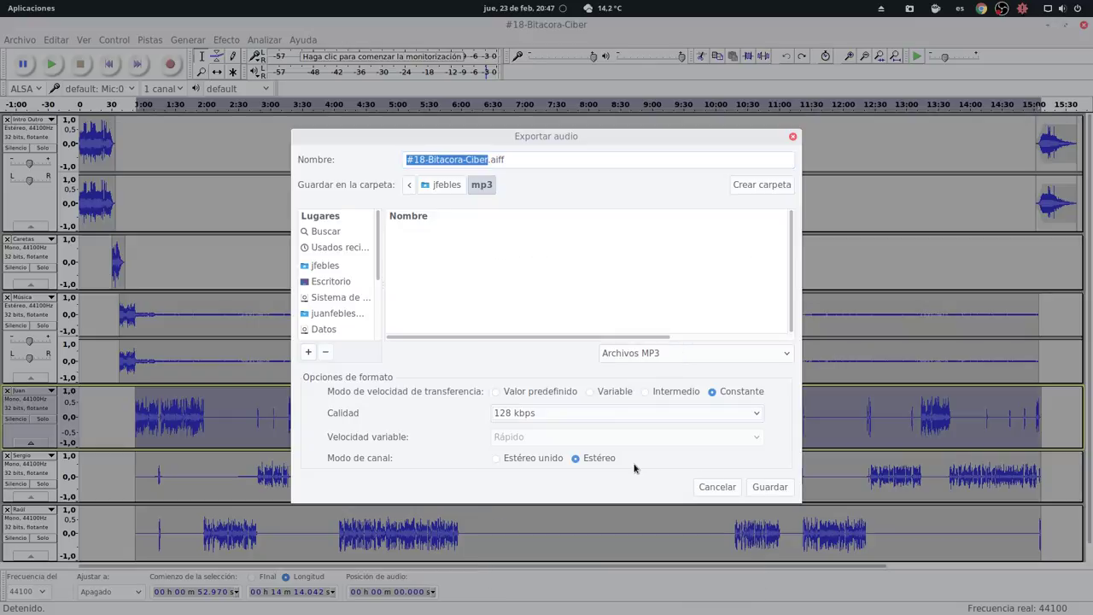
{"action": "left_click", "coordinate": [632, 413]}
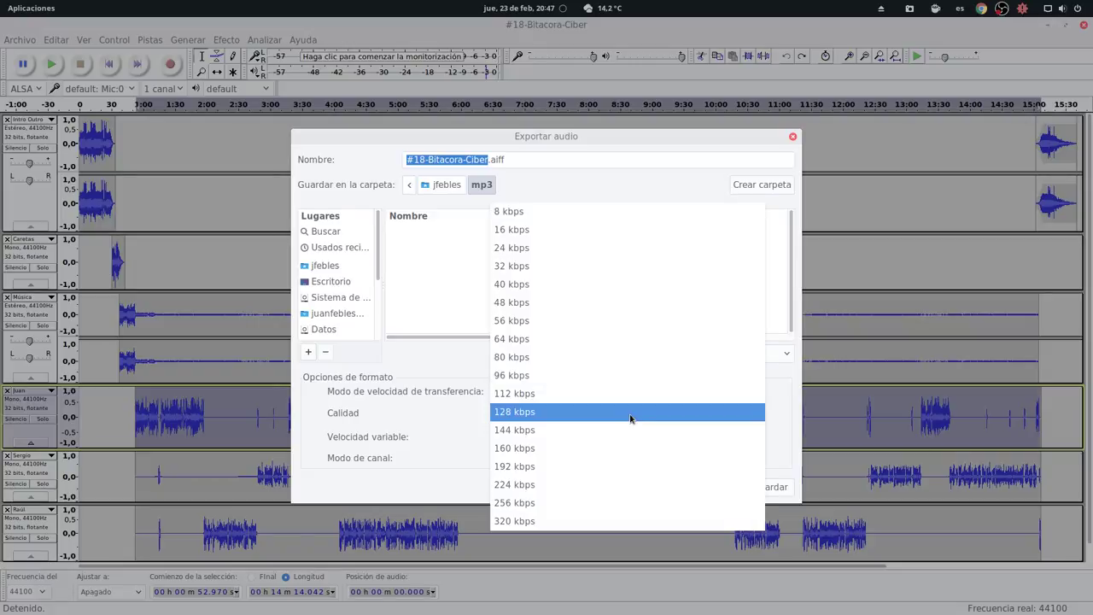
{"action": "left_click", "coordinate": [596, 359]}
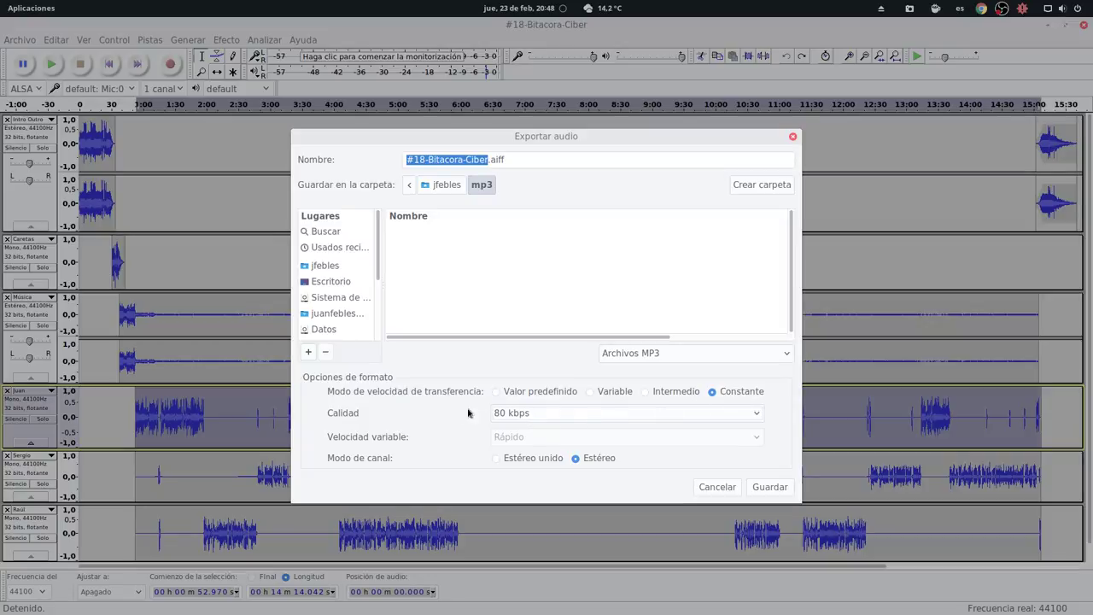
{"action": "left_click", "coordinate": [526, 459]}
- Name the export file #18-Bitacora-Ciber.mp3 and save it in the mp3 folder
{"action": "left_click", "coordinate": [538, 159]}
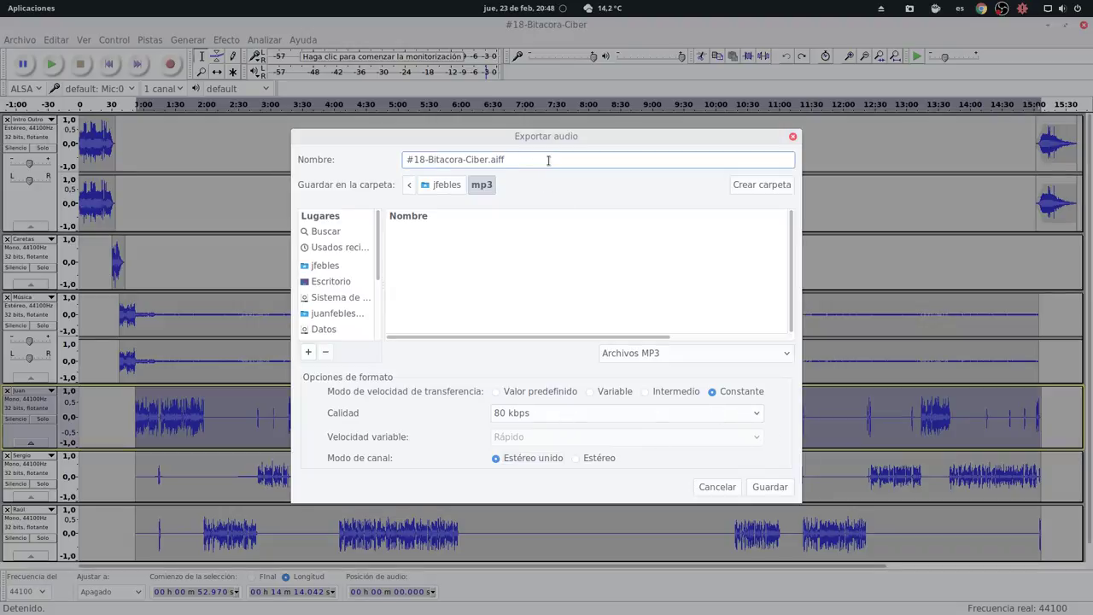
{"action": "key", "text": "BackSpace"}
{"action": "key", "text": "BackSpace"}
{"action": "key", "text": "BackSpace"}
{"action": "key", "text": "BackSpace"}
{"action": "type", "text": "mp3"}
{"action": "left_click", "coordinate": [770, 486]}
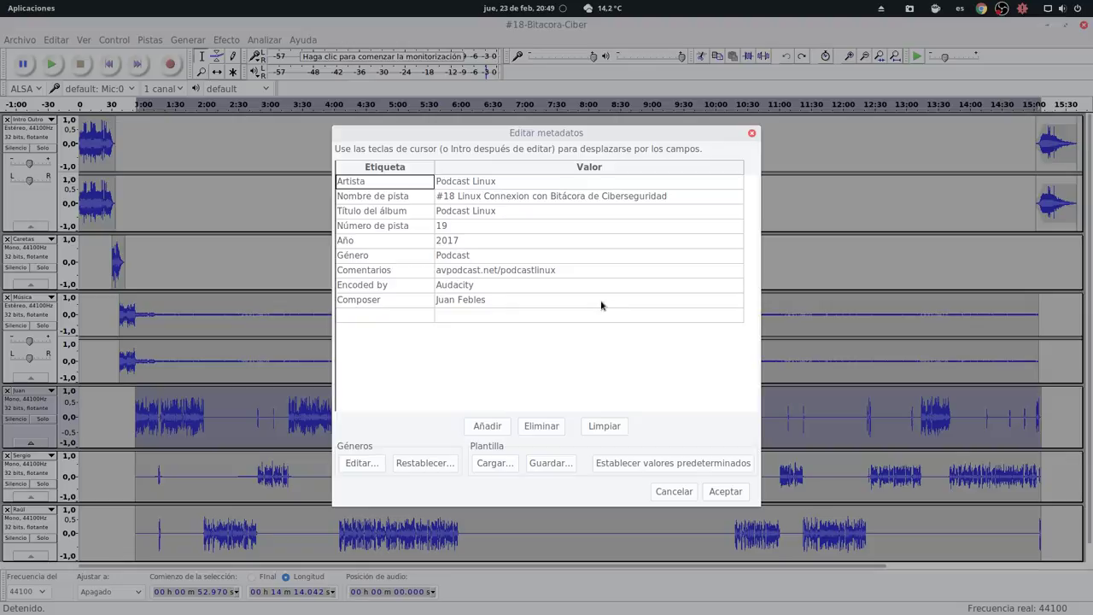
- Clear all metadata tags and load them from the template Tags Podcast Linux audacity2.xml
{"action": "left_click", "coordinate": [544, 427]}
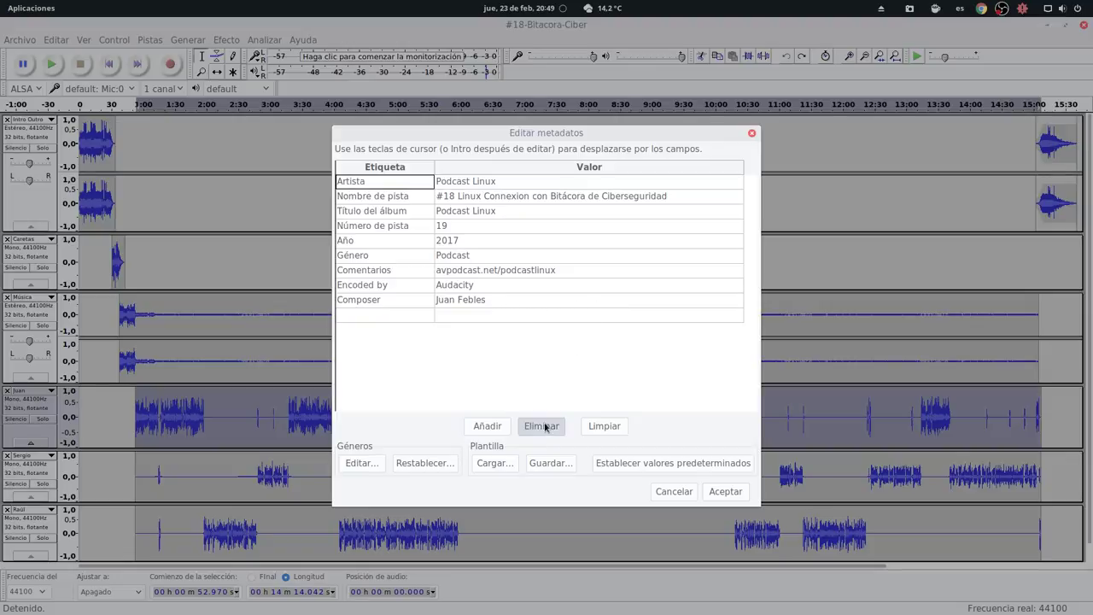
{"action": "left_click", "coordinate": [601, 430]}
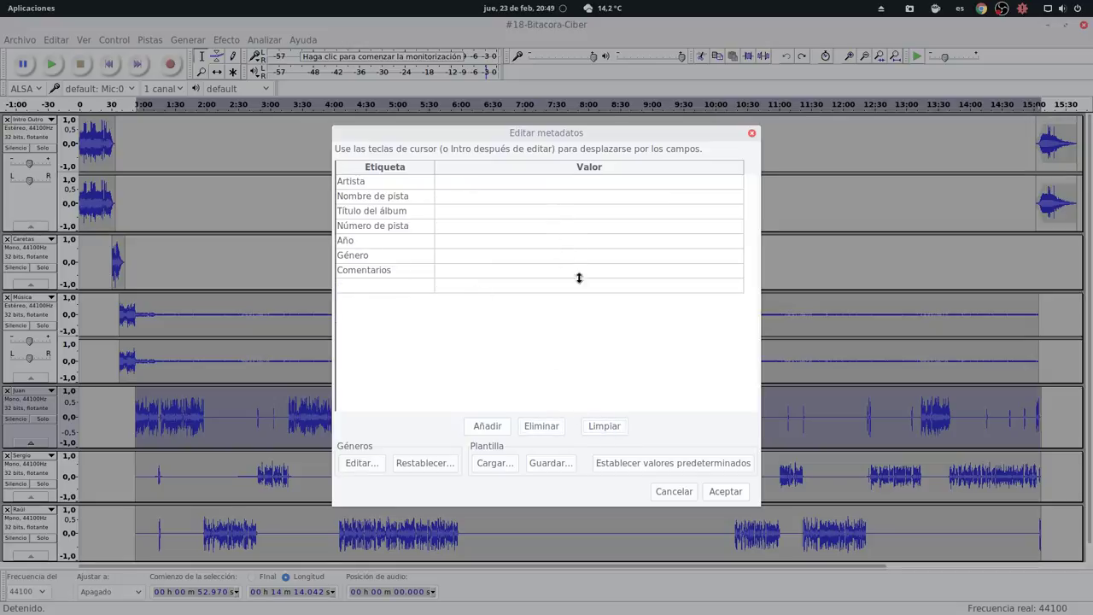
{"action": "left_click", "coordinate": [497, 463]}
{"action": "left_click", "coordinate": [497, 463]}
{"action": "left_click", "coordinate": [540, 232]}
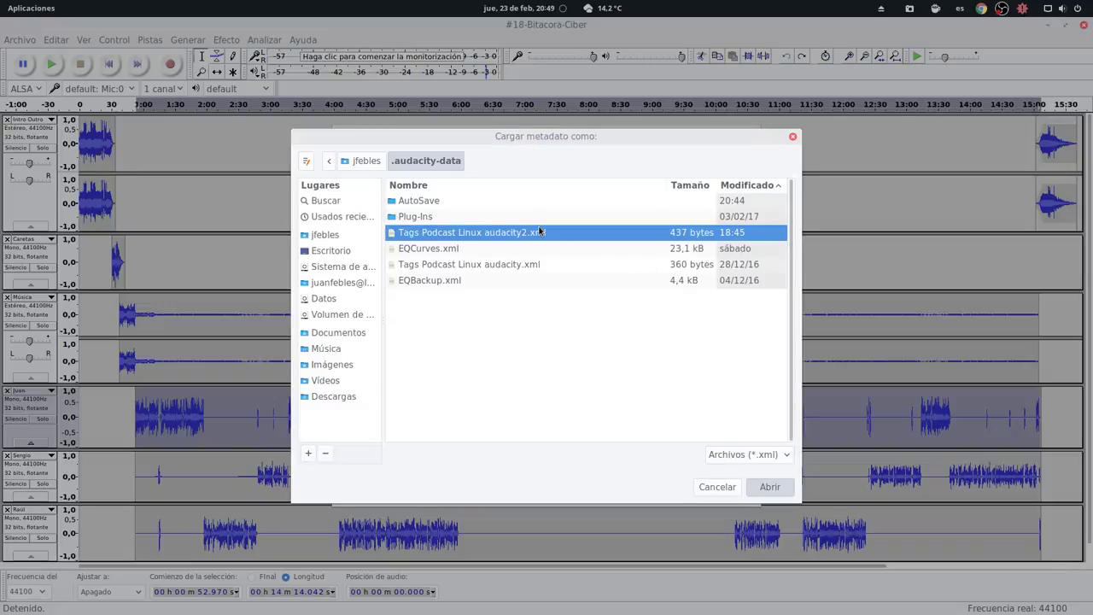
{"action": "double_click", "coordinate": [540, 231]}
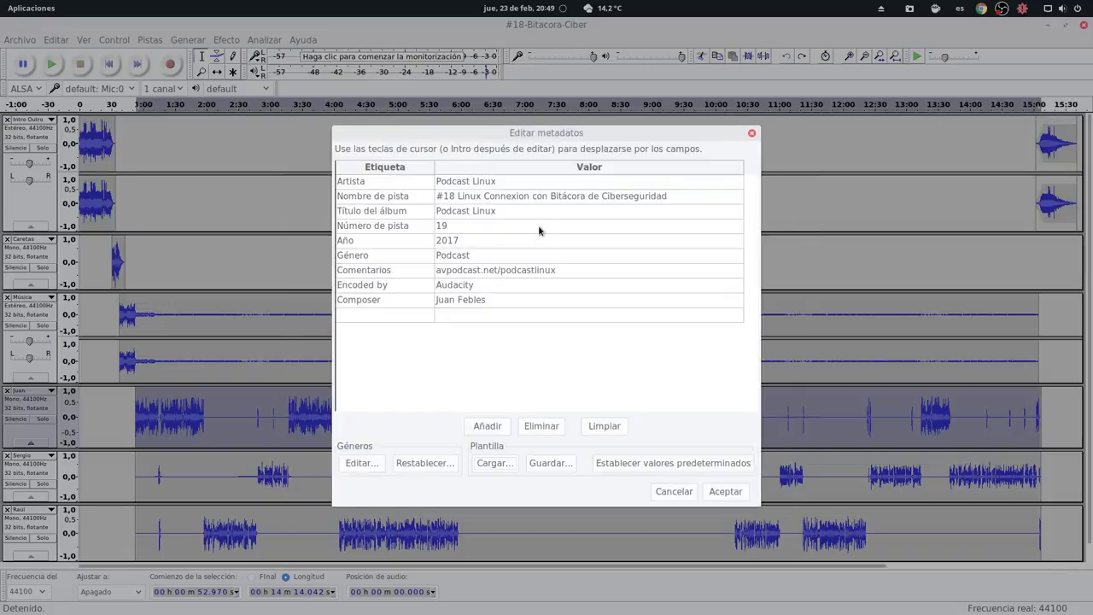
{"action": "left_click", "coordinate": [489, 180]}
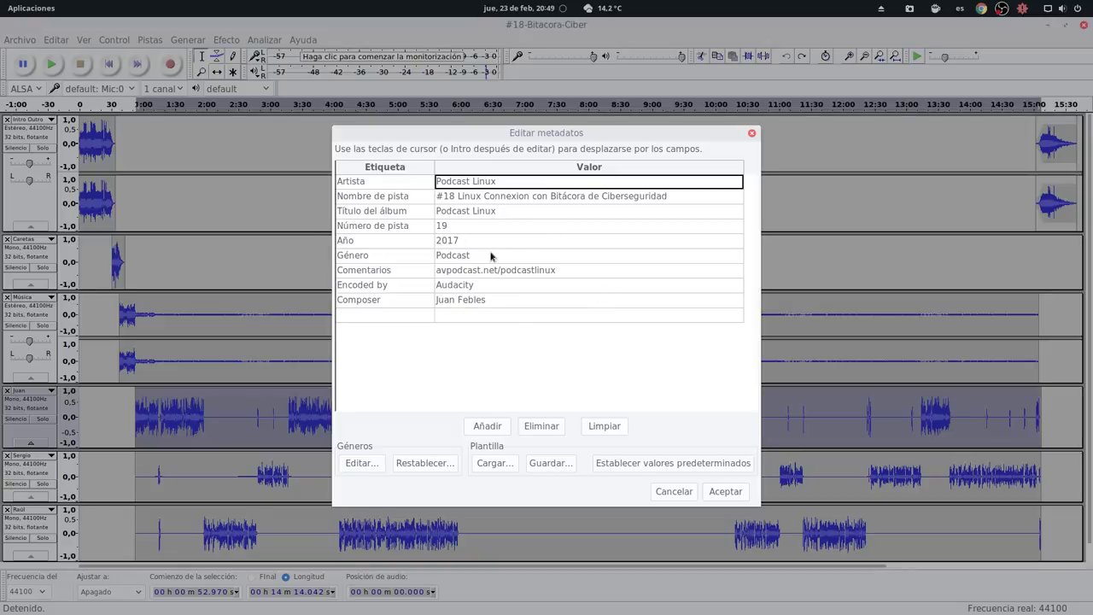
- Save the metadata as the template Tags.xml, clear the tags and reload them from that template
{"action": "left_click", "coordinate": [551, 465]}
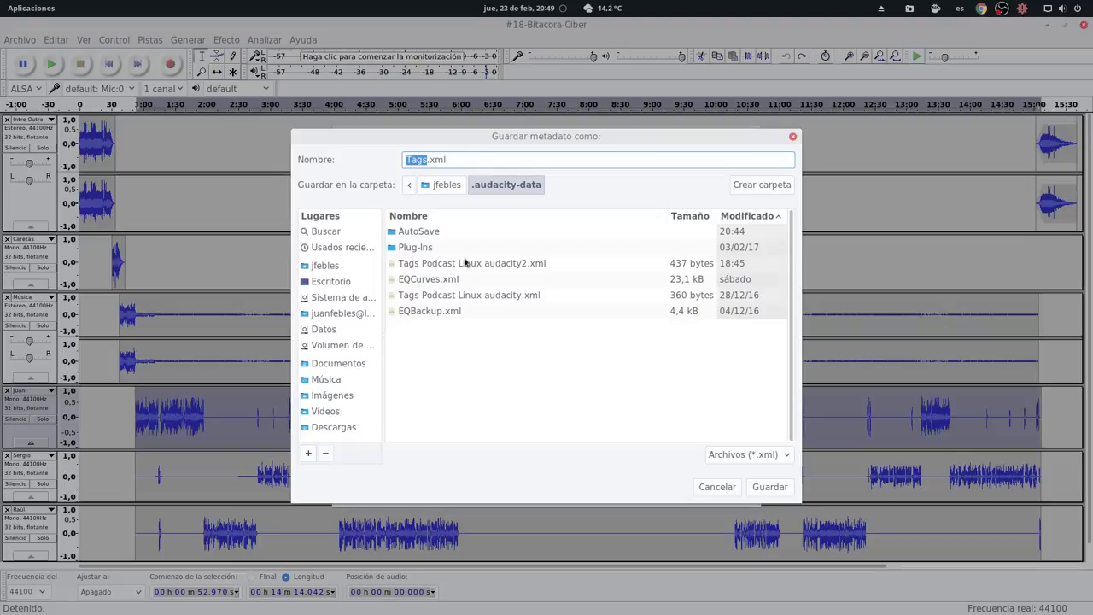
{"action": "left_click", "coordinate": [766, 487]}
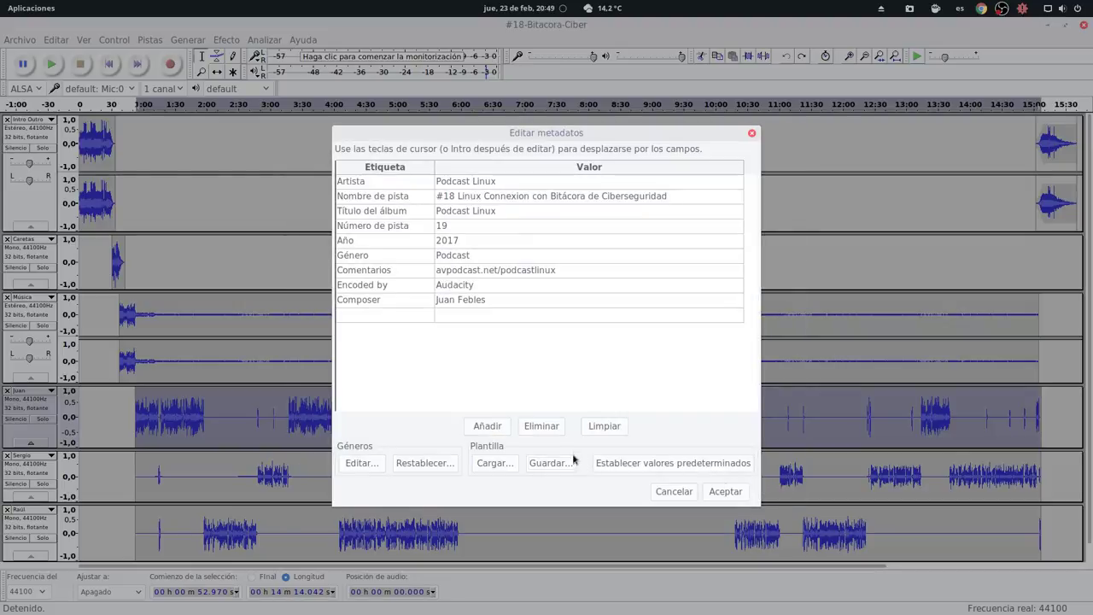
{"action": "left_click", "coordinate": [599, 430]}
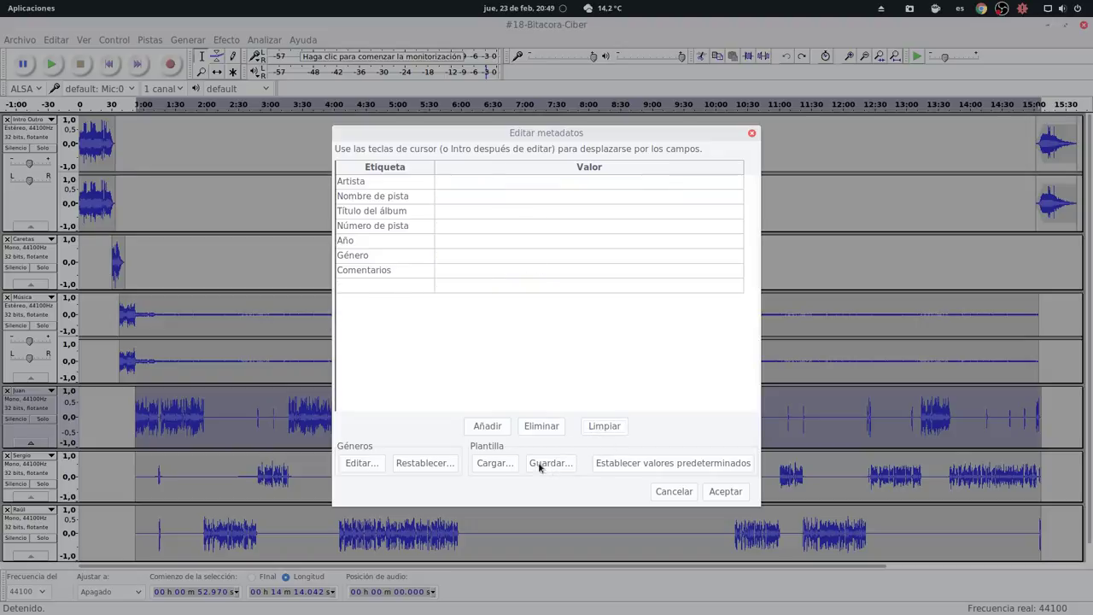
{"action": "left_click", "coordinate": [493, 463]}
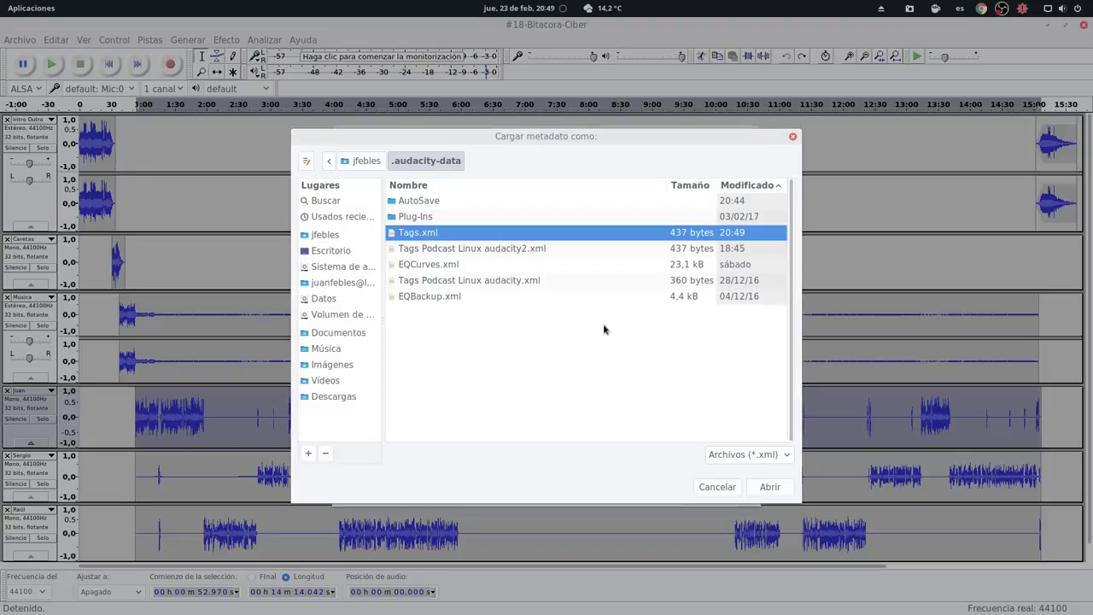
{"action": "double_click", "coordinate": [425, 236]}
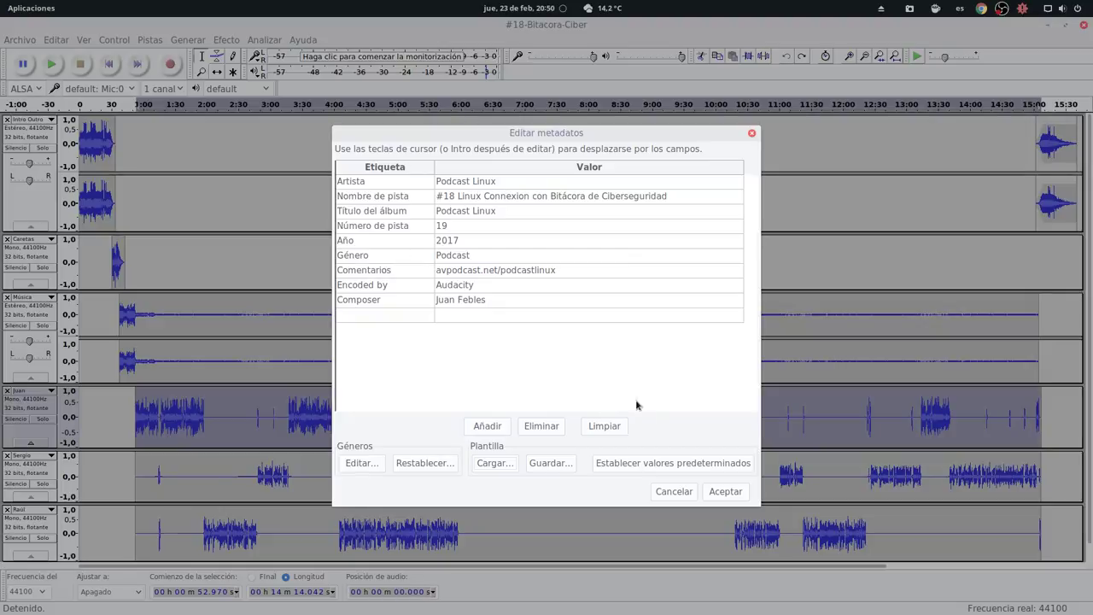
- Accept the metadata and let the MP3 export run to completion
{"action": "left_click", "coordinate": [725, 492]}
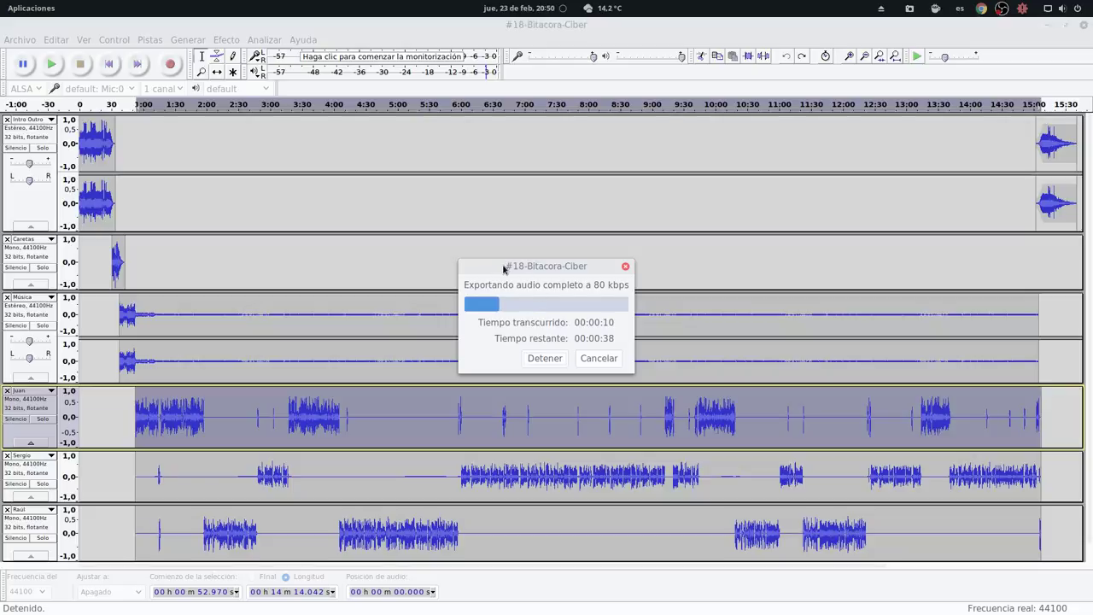
{"action": "left_click_drag", "start_coordinate": [508, 267], "coordinate": [535, 268]}
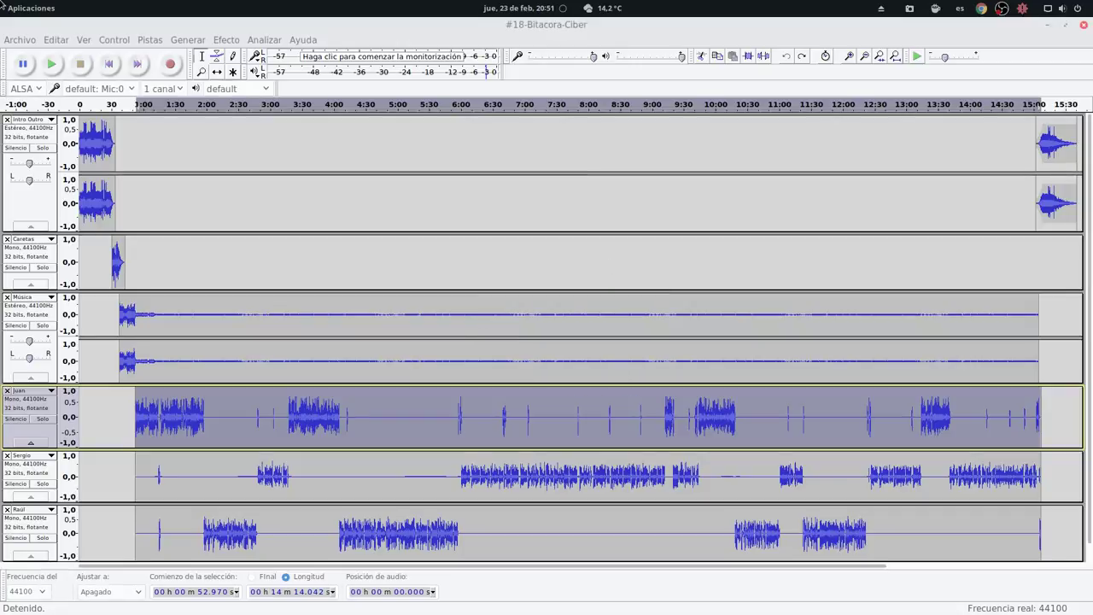
- Switch to the file manager window and select #18-Bitacora-Ciber.mp3 in the mp3 folder to check its size
{"action": "mouse_move", "coordinate": [2, 3]}
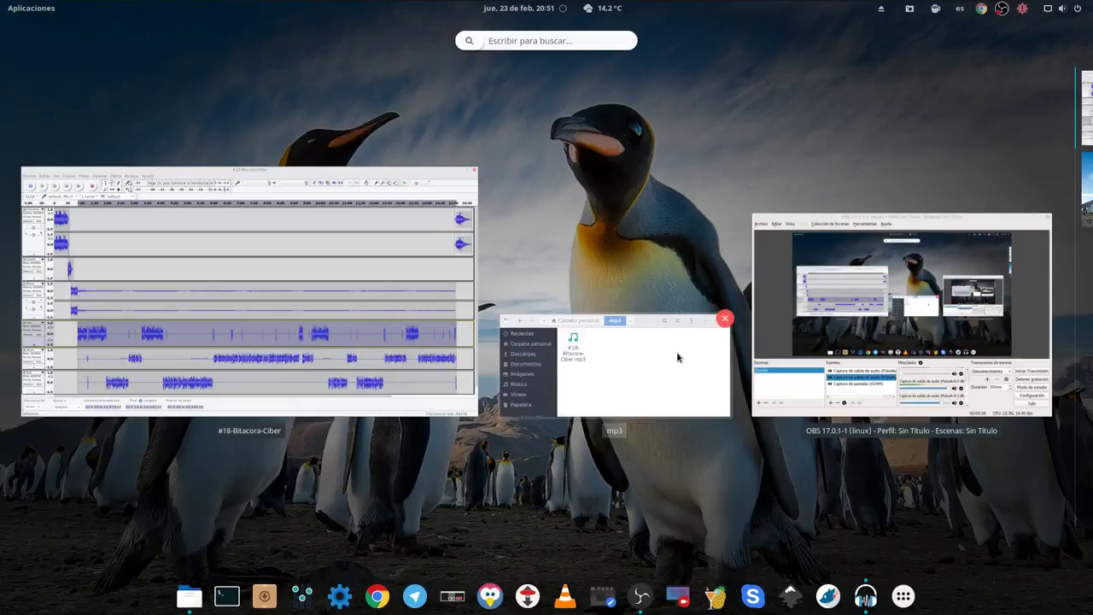
{"action": "left_click", "coordinate": [677, 357]}
{"action": "left_click", "coordinate": [529, 177]}
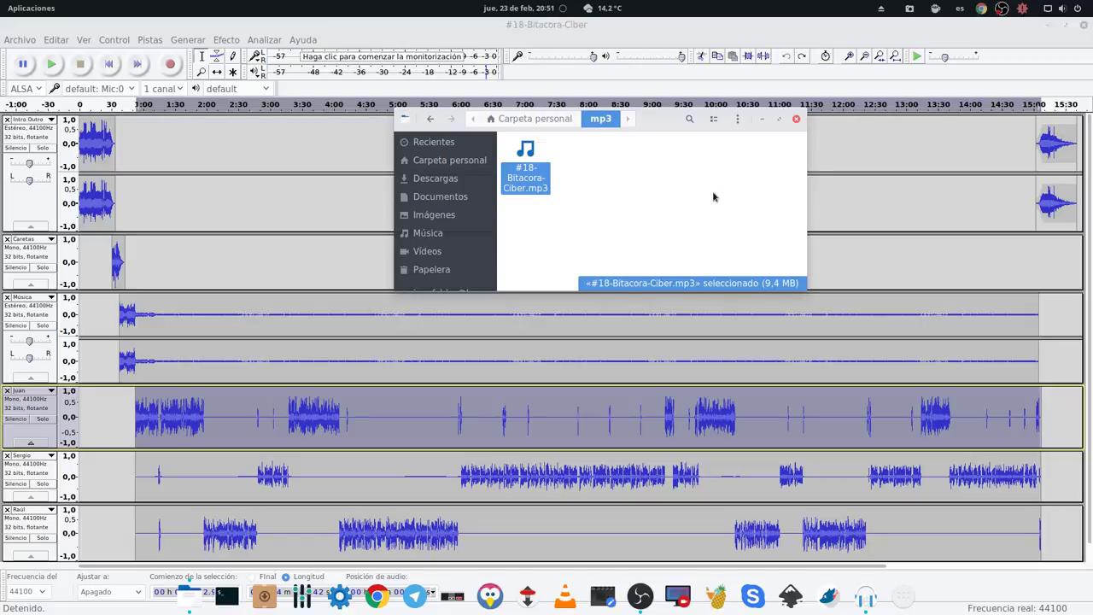
- Play the exported MP3 in VLC media player instead of the default application, reduce the player window and pause playback
{"action": "double_click", "coordinate": [551, 193]}
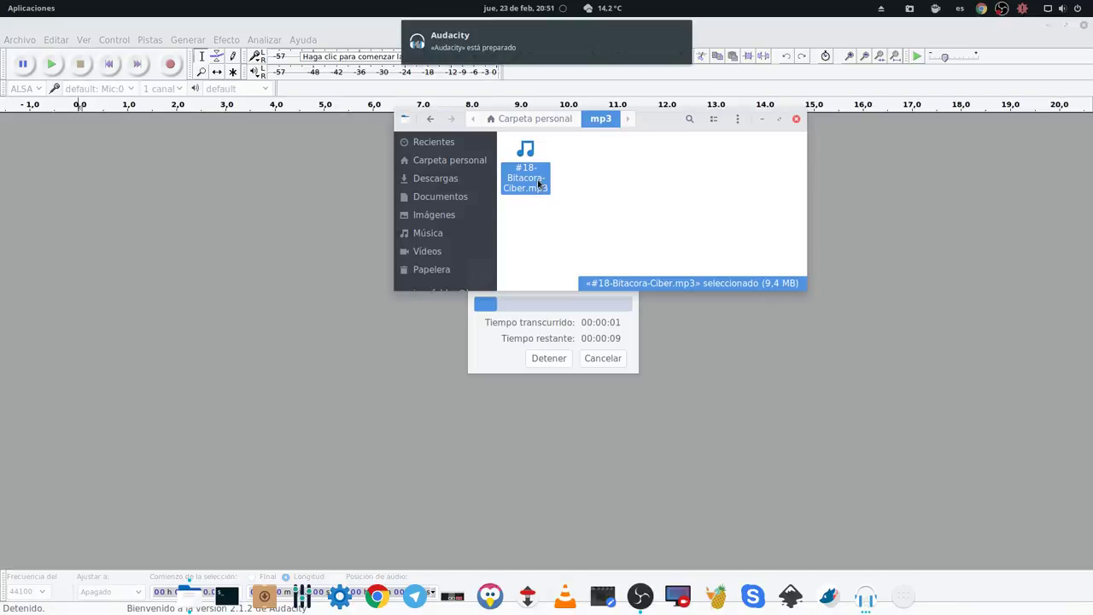
{"action": "left_click", "coordinate": [613, 360]}
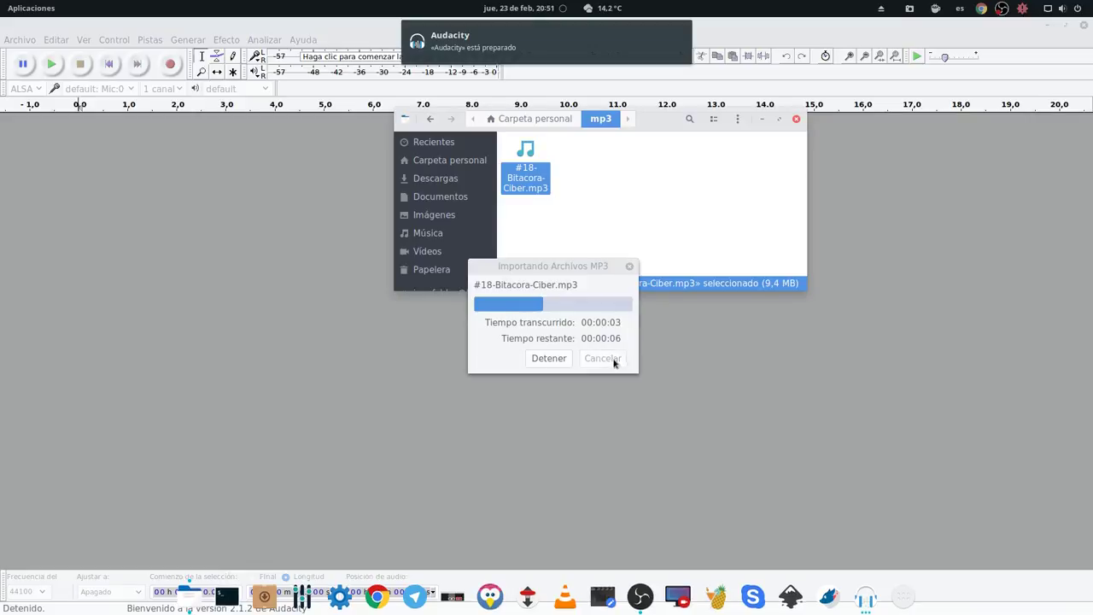
{"action": "right_click", "coordinate": [530, 186]}
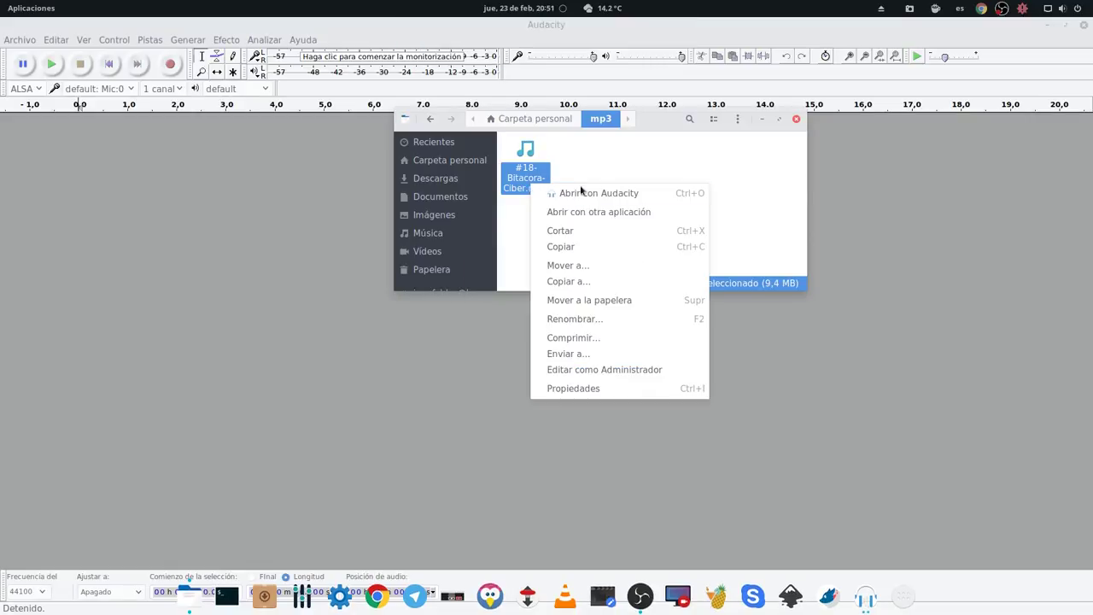
{"action": "left_click", "coordinate": [600, 213]}
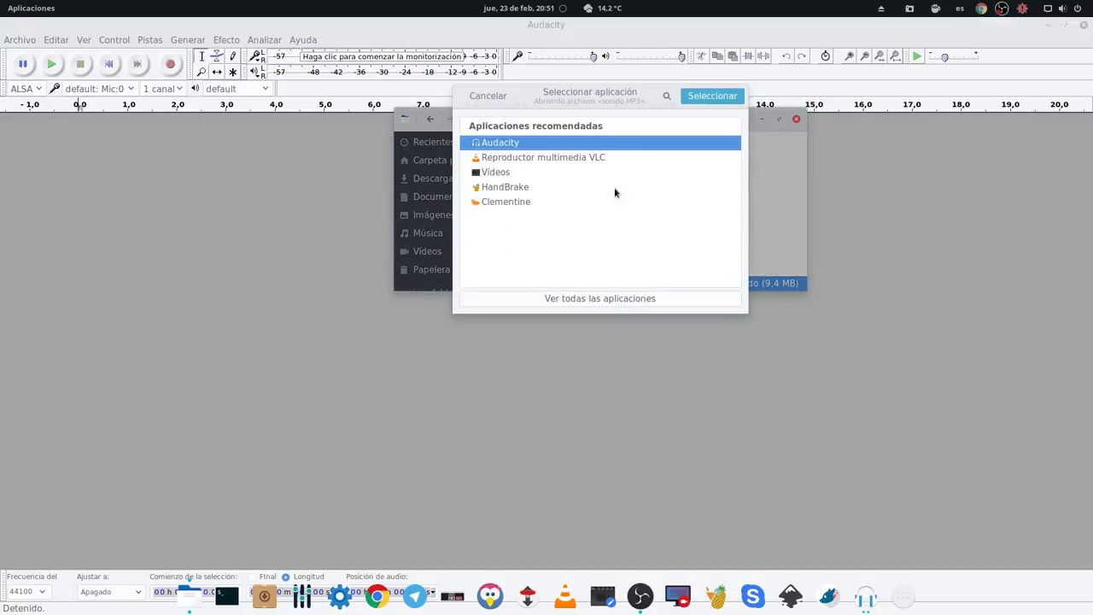
{"action": "left_click", "coordinate": [570, 161]}
{"action": "double_click", "coordinate": [570, 162]}
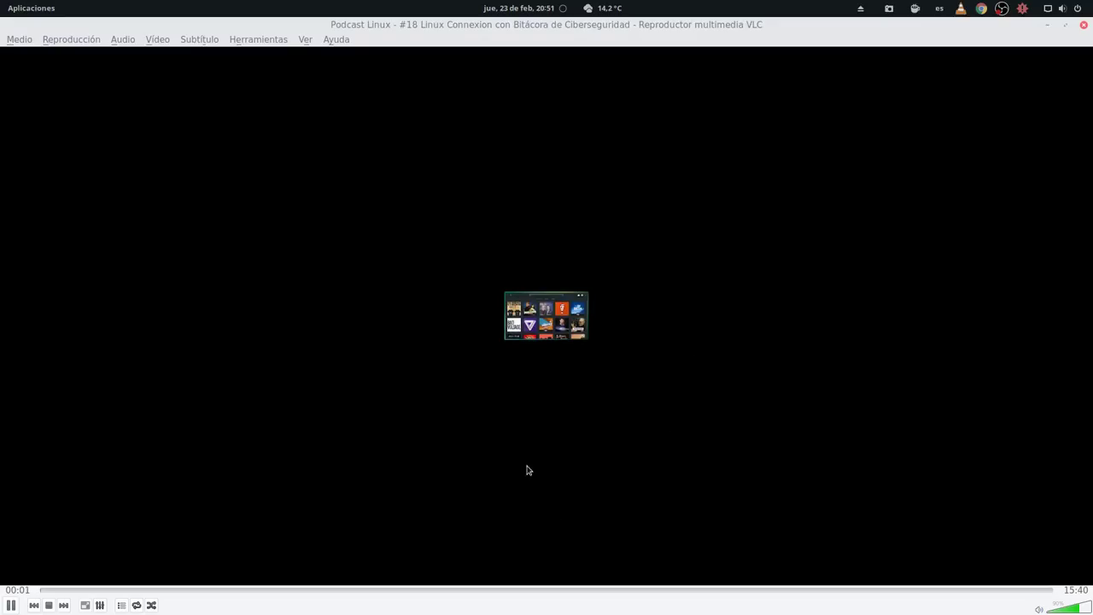
{"action": "left_click_drag", "start_coordinate": [590, 28], "coordinate": [700, 117]}
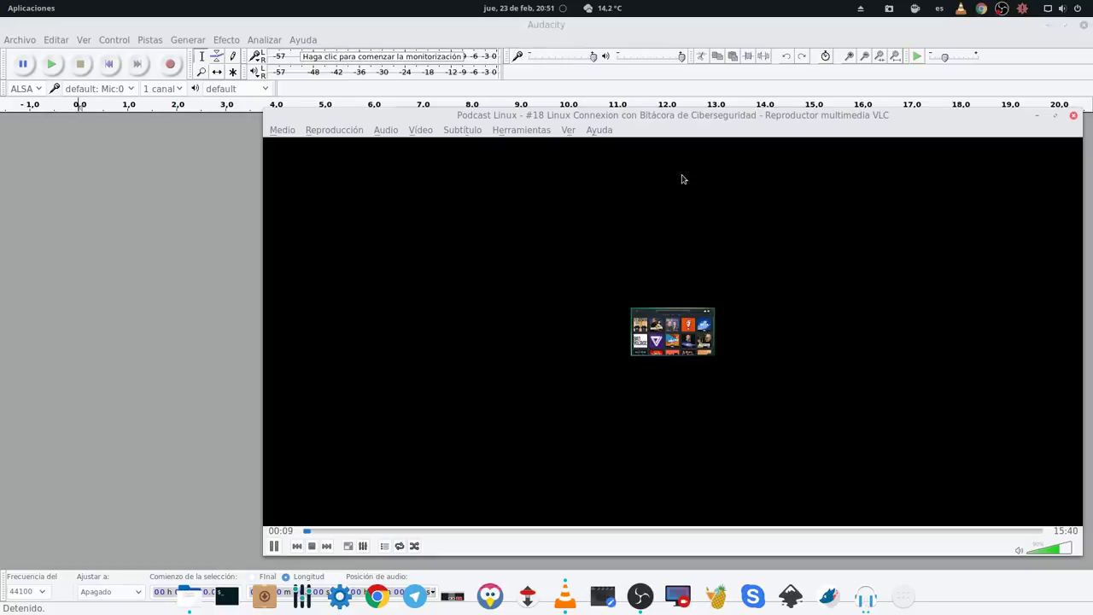
{"action": "left_click", "coordinate": [274, 545]}
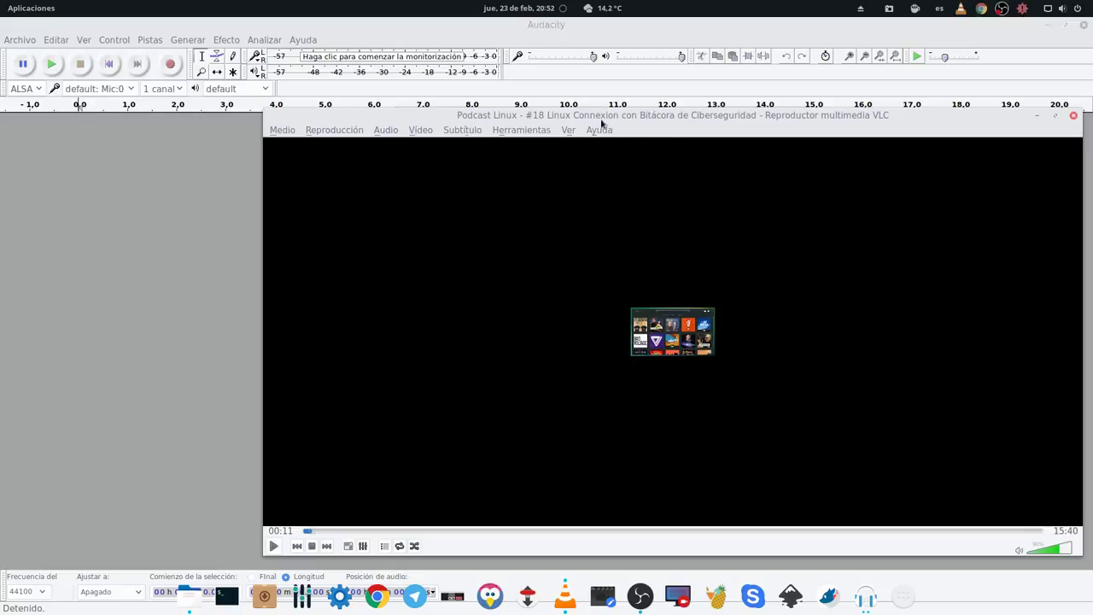
- Bring the mp3 folder window to the front and place it over the middle of the VLC player window
{"action": "mouse_move", "coordinate": [0, 0]}
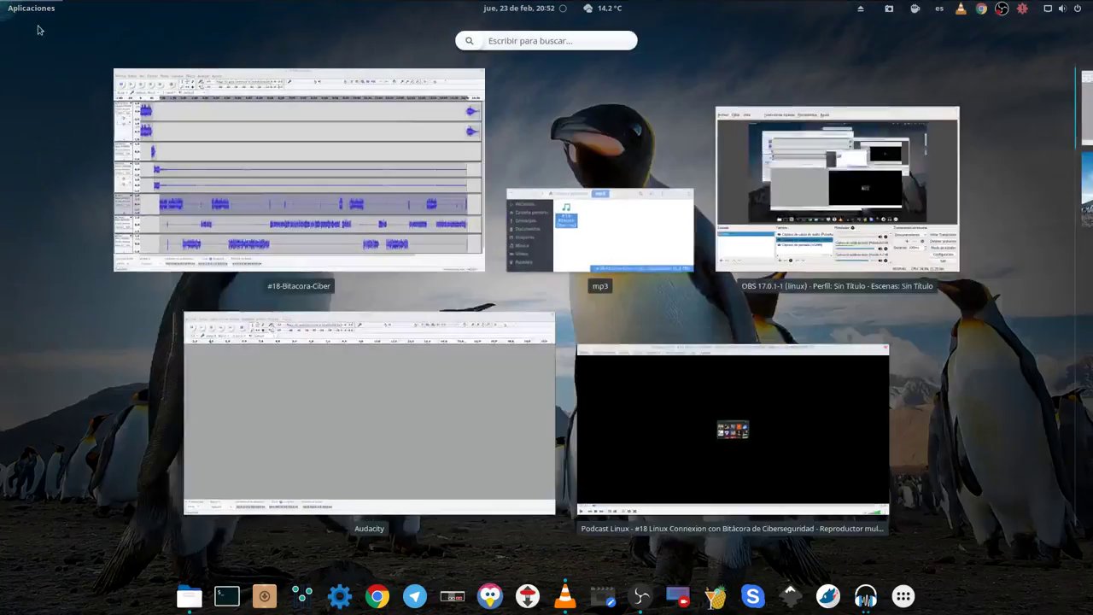
{"action": "left_click", "coordinate": [638, 223]}
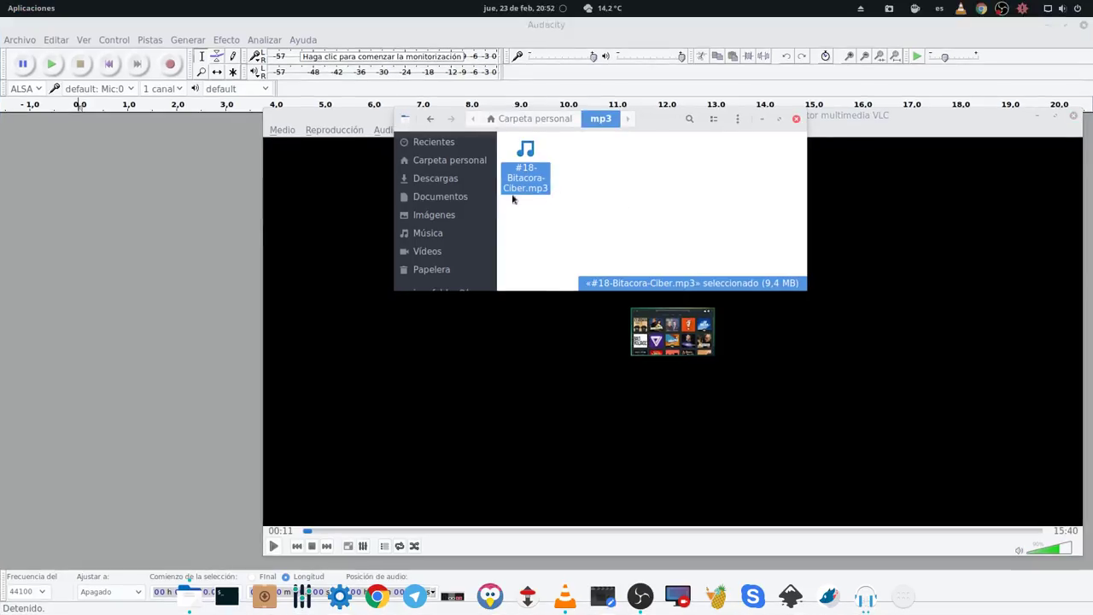
{"action": "left_click_drag", "start_coordinate": [628, 119], "coordinate": [652, 194]}
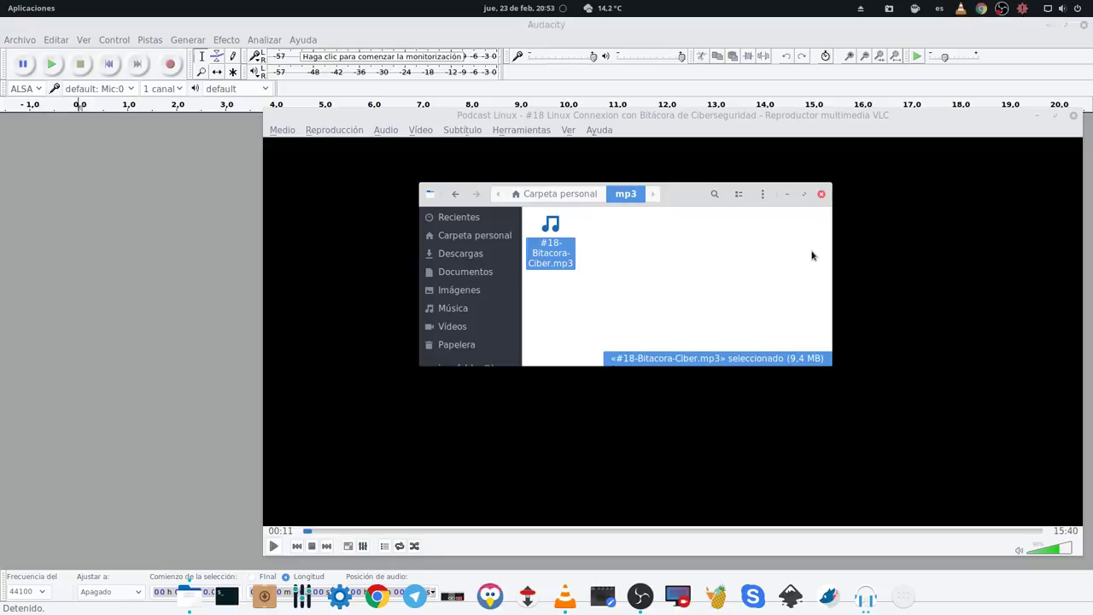
- Close the mp3 folder window, the VLC player and the empty Audacity window to return to the #18-Bitacora-Ciber project
{"action": "left_click", "coordinate": [821, 197]}
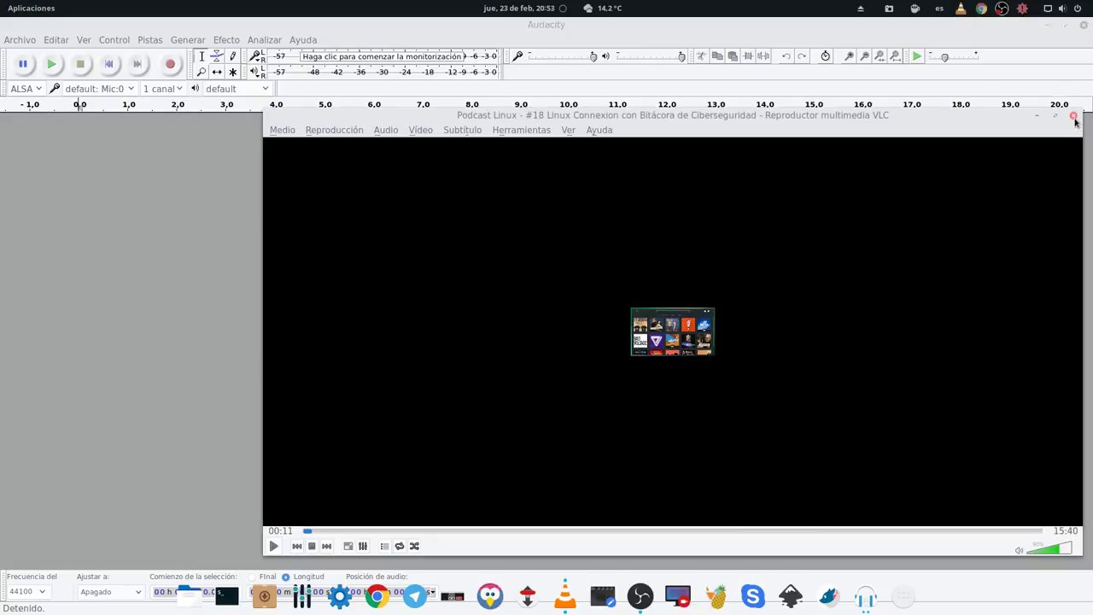
{"action": "left_click", "coordinate": [1073, 117]}
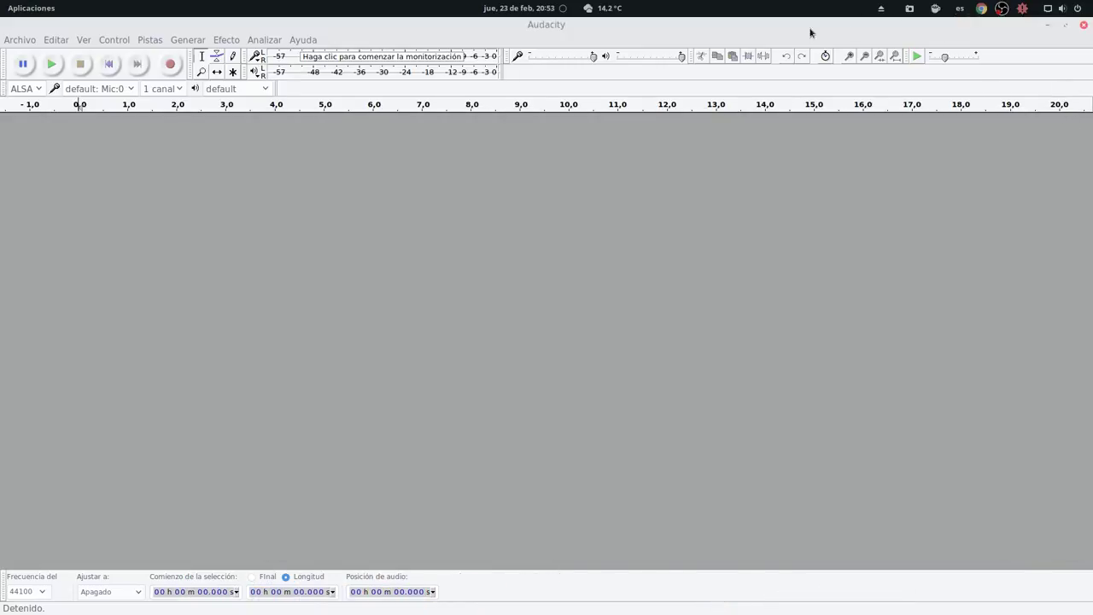
{"action": "left_click_drag", "start_coordinate": [629, 29], "coordinate": [841, 191]}
{"action": "left_click", "coordinate": [883, 175]}
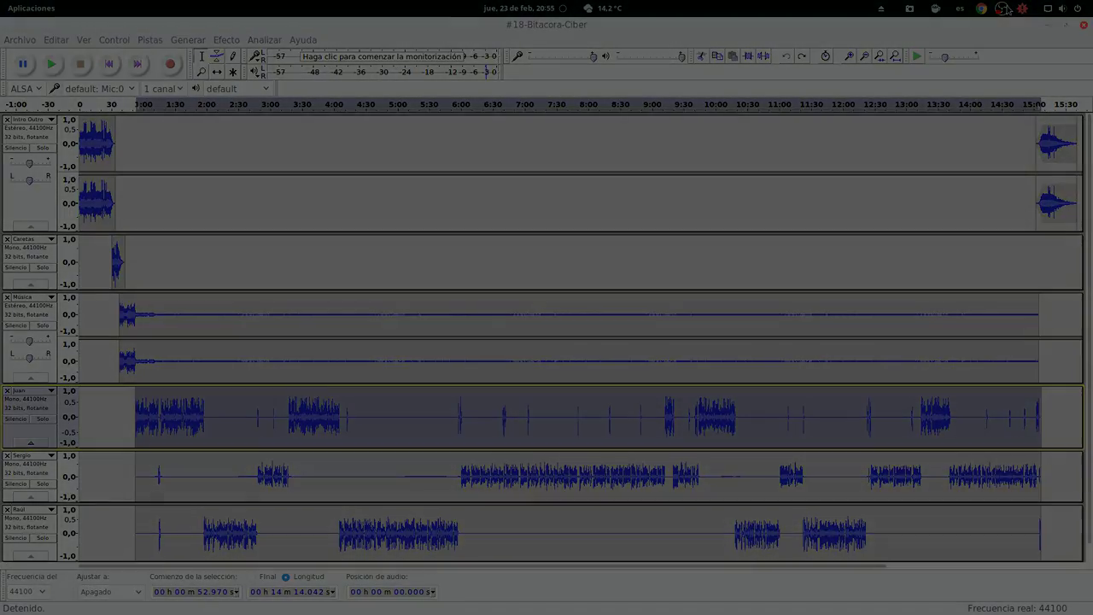
{"action": "left_click", "coordinate": [1004, 9]}
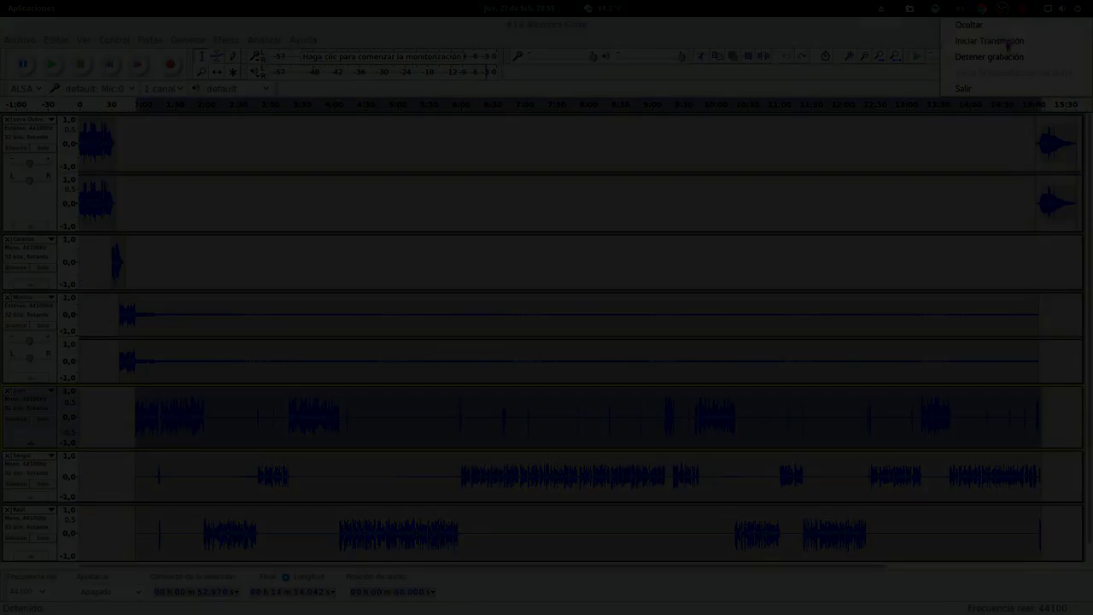